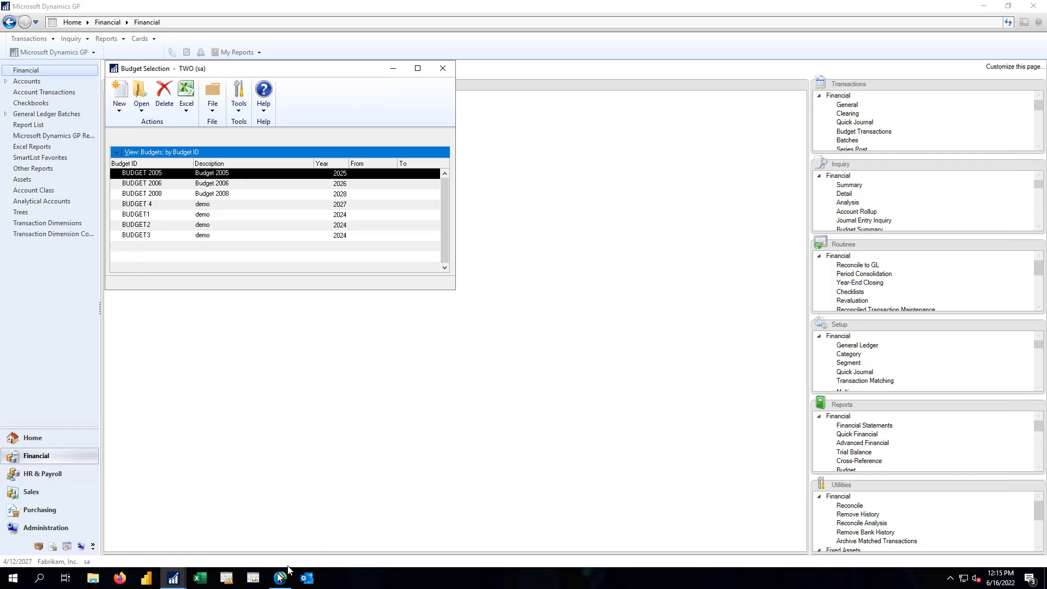
Switch to Business Central in the browser and open the DEMO 2020 budget from the G/L budgets list
mouse_move(278, 580)
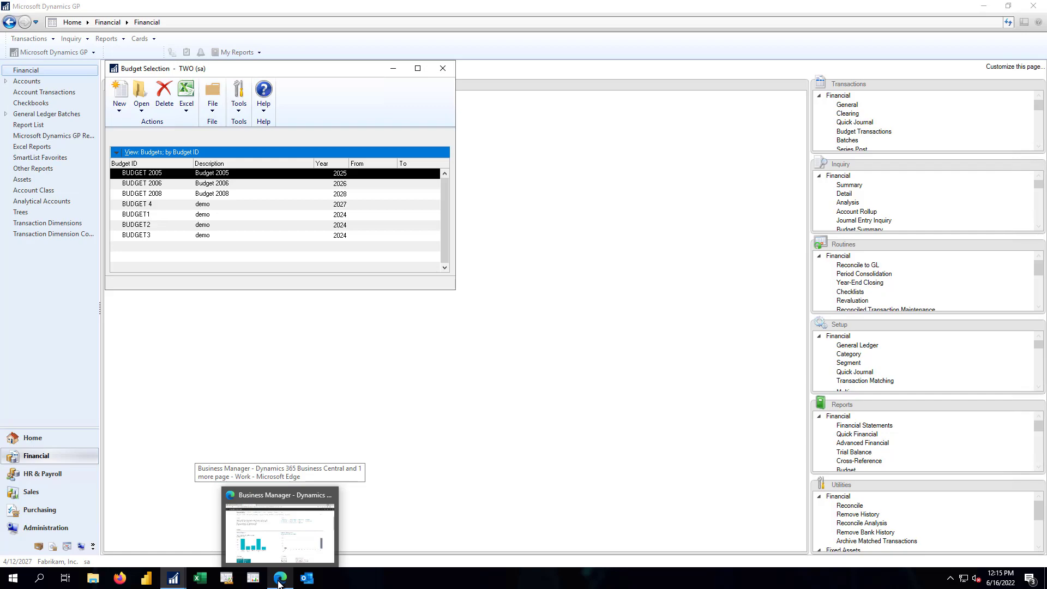
click(279, 581)
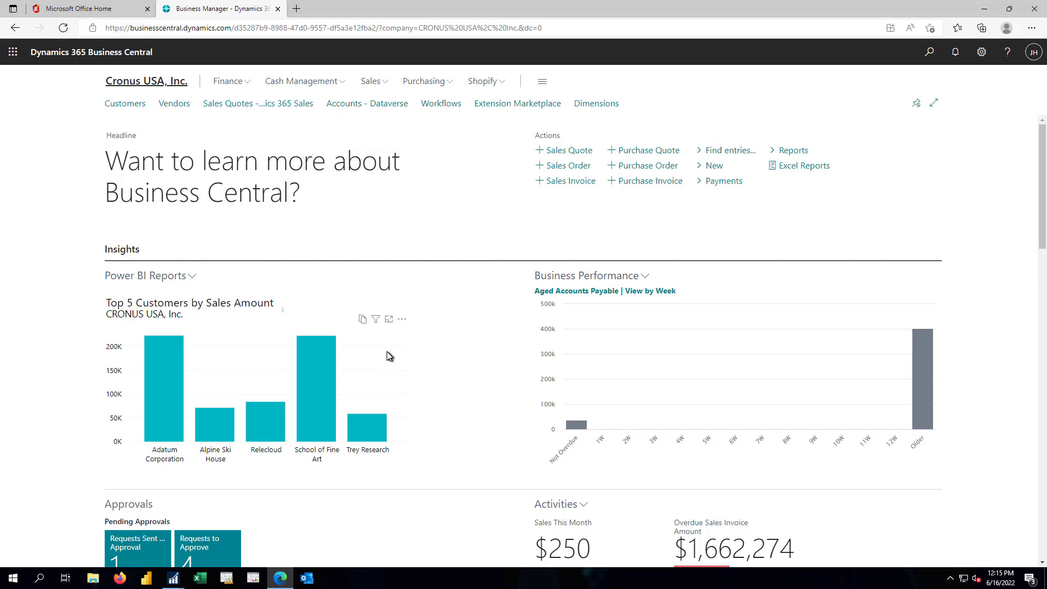
click(228, 82)
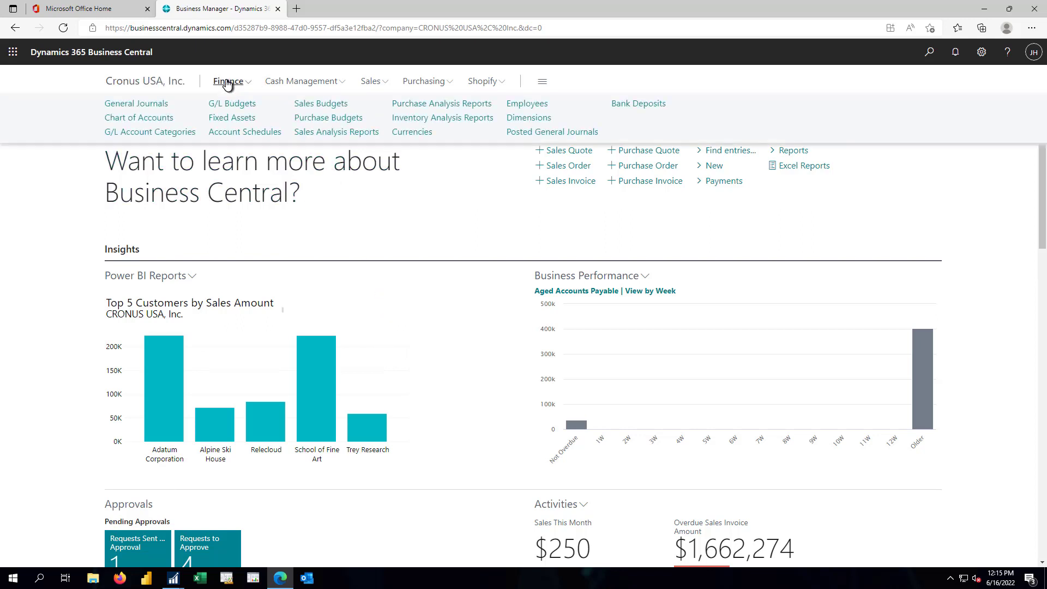
click(225, 105)
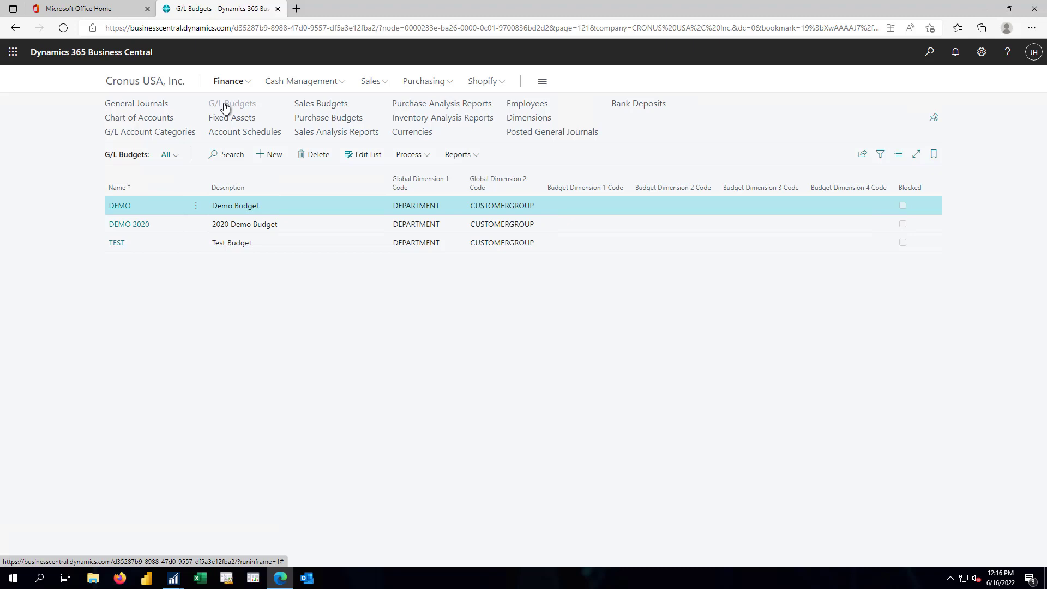
click(129, 225)
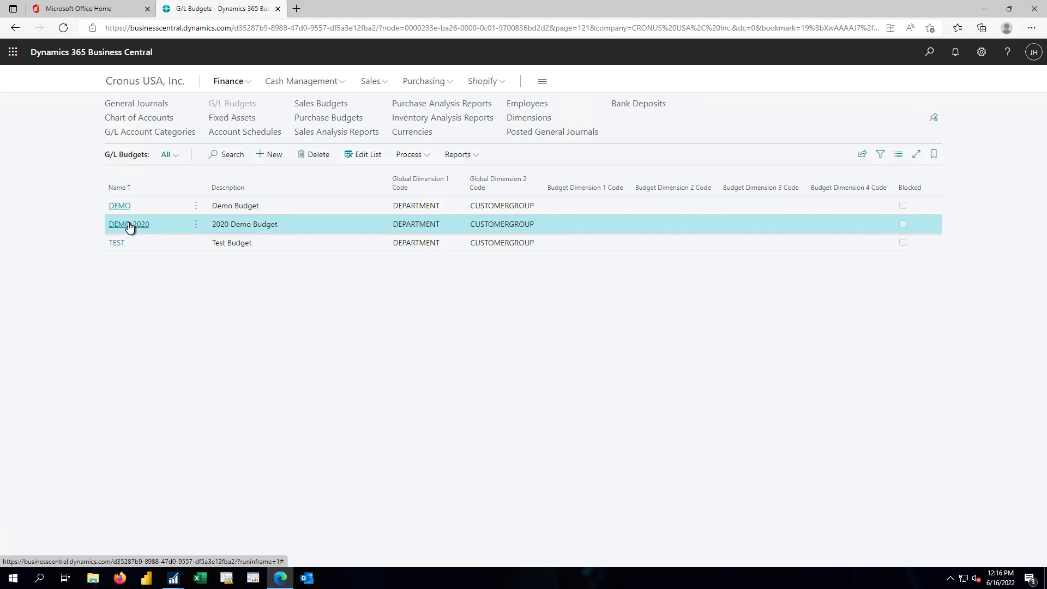
click(130, 226)
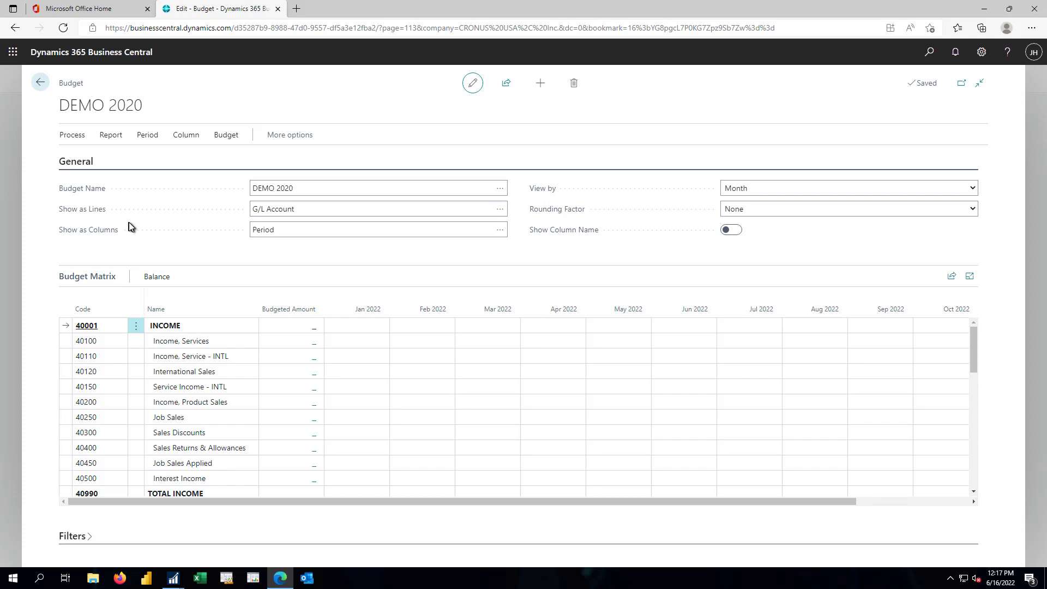
Set the DEMO 2020 budget matrix to show Period as lines and G/L Account as columns
click(267, 215)
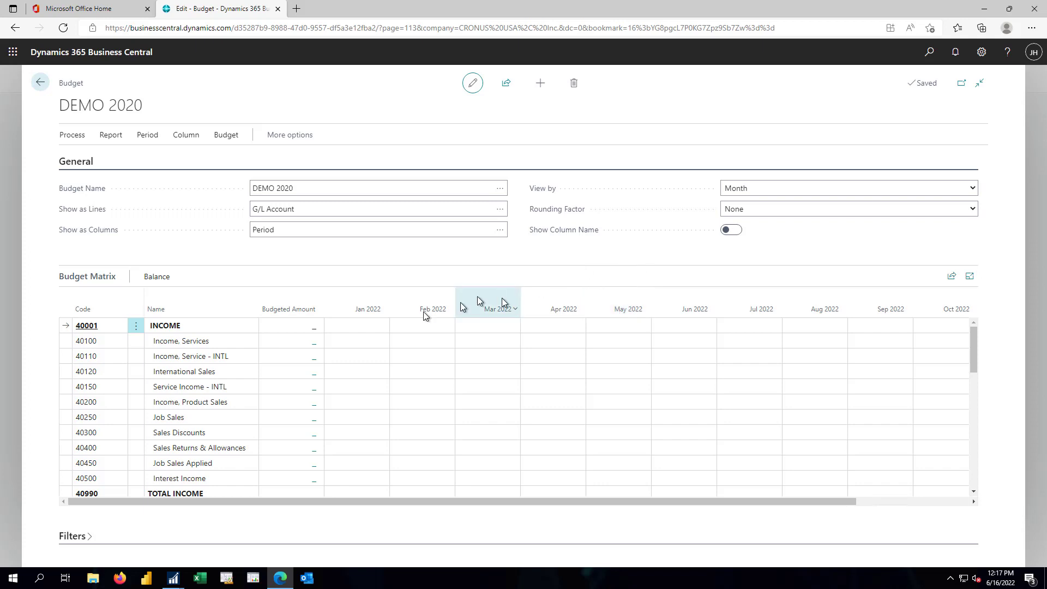
click(505, 214)
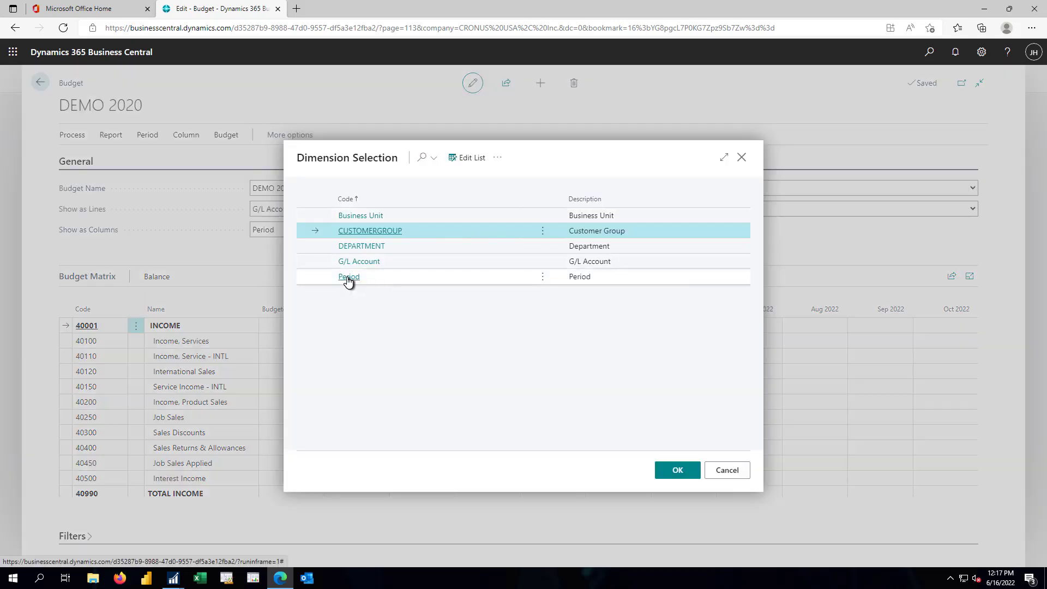
click(349, 277)
click(349, 276)
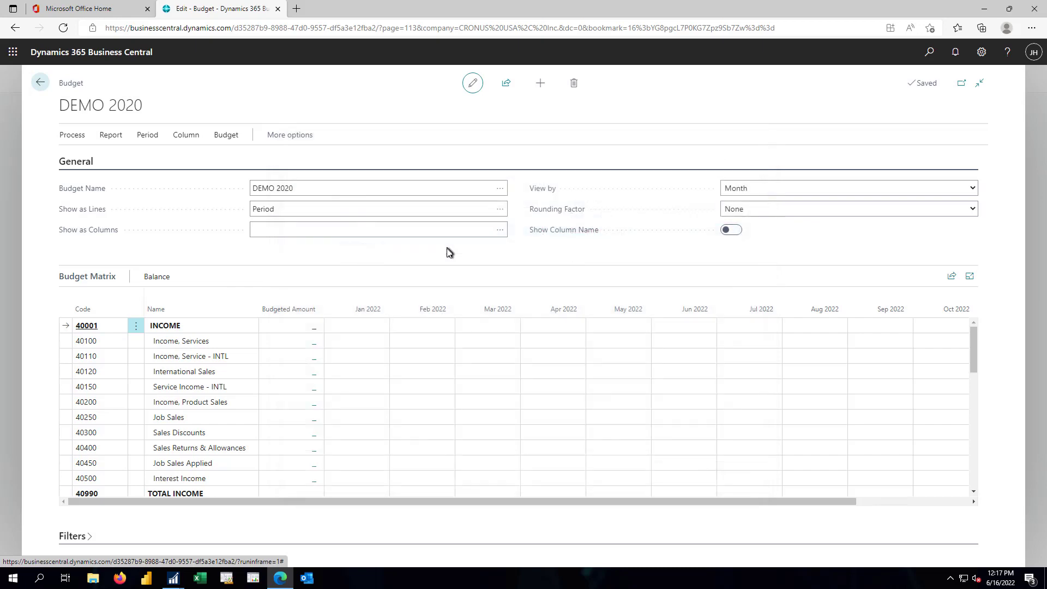
click(497, 231)
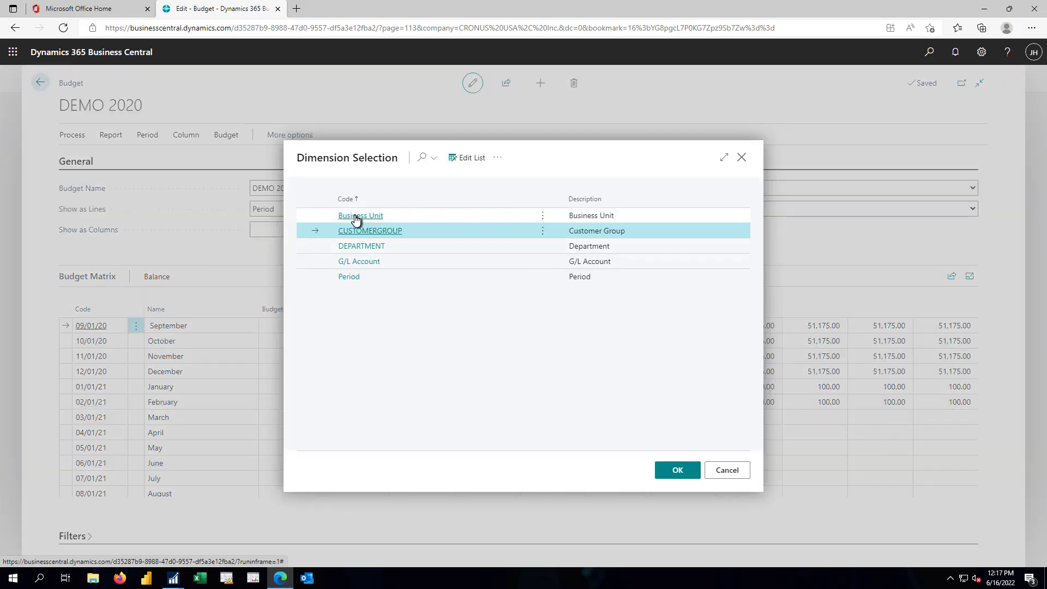
click(351, 263)
click(351, 263)
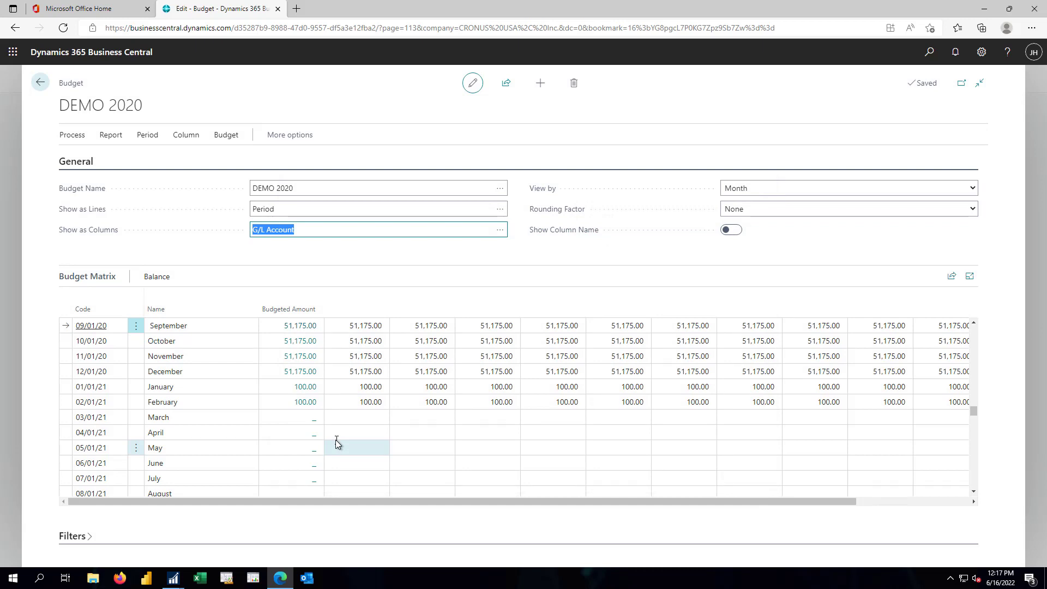
key(Tab)
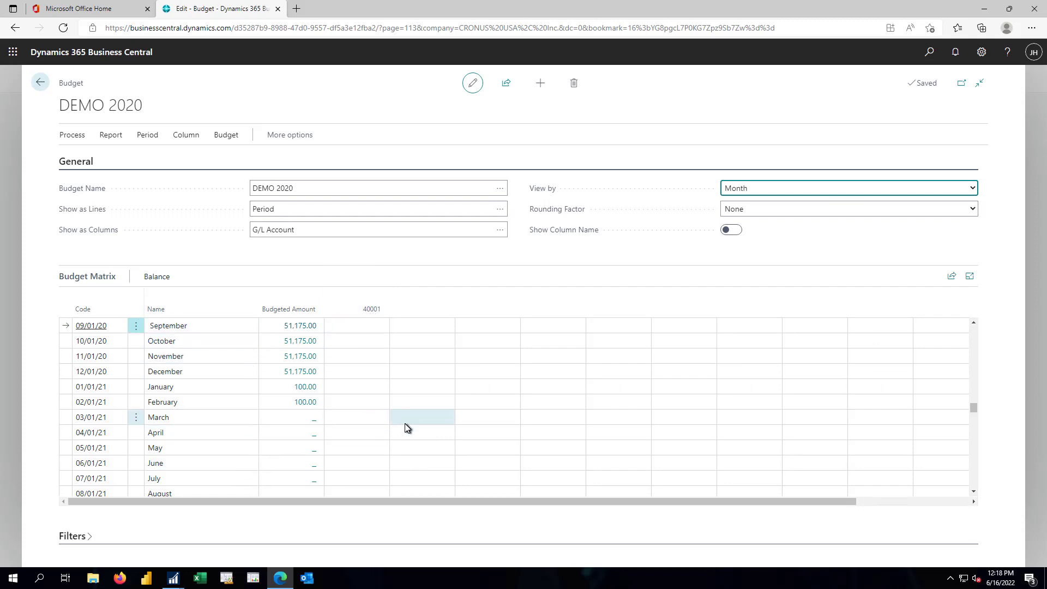
Set the budget matrix to show G/L Account as lines and DEPARTMENT as columns
click(499, 211)
click(500, 213)
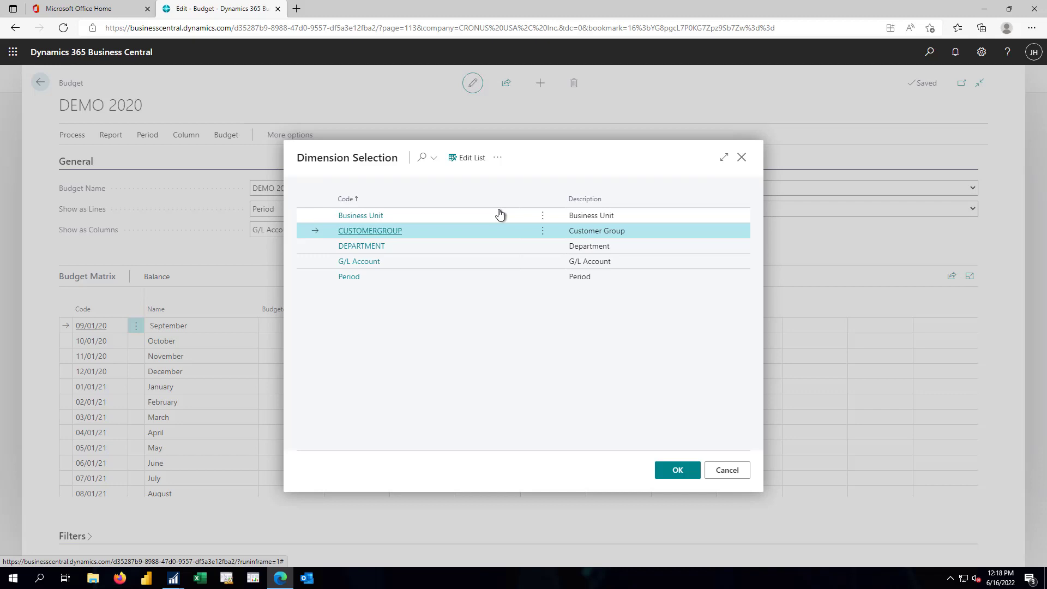
click(358, 263)
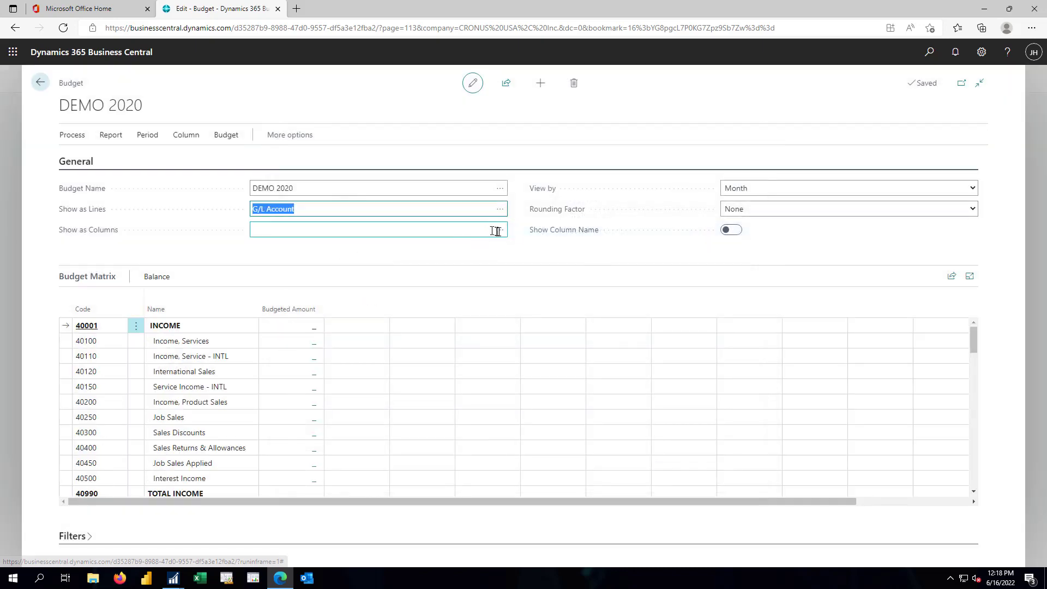
click(501, 233)
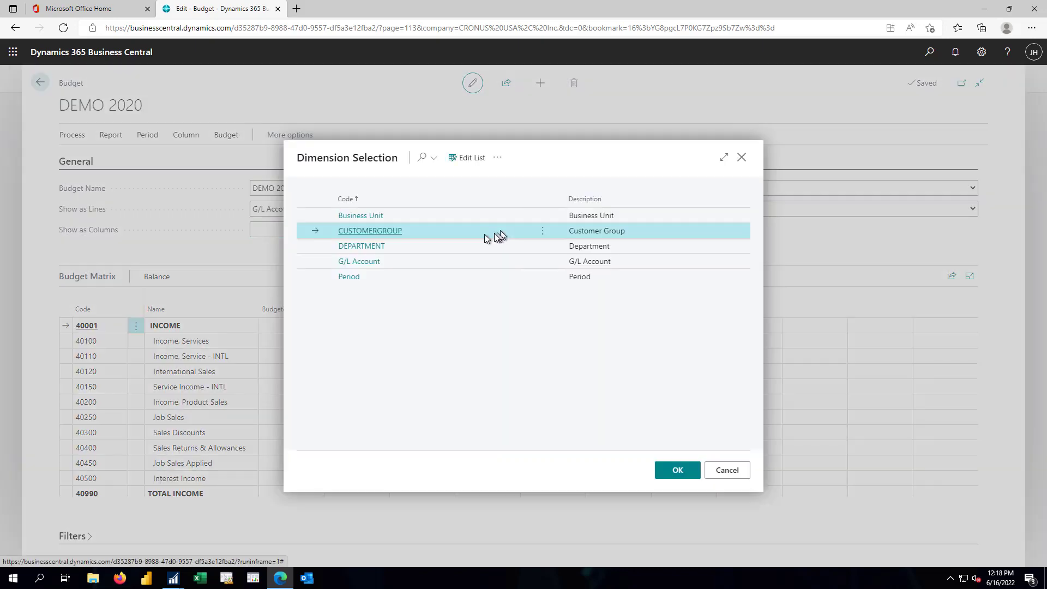
click(368, 247)
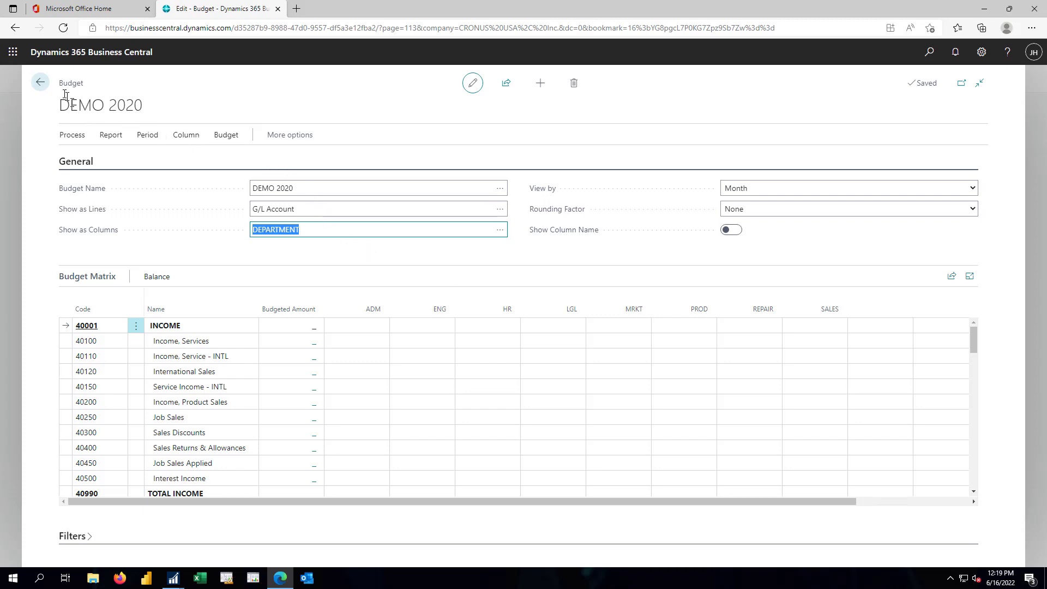
Leave the G/L budget, view the DEMO sales budget overview, and return to the sales budgets list
click(41, 83)
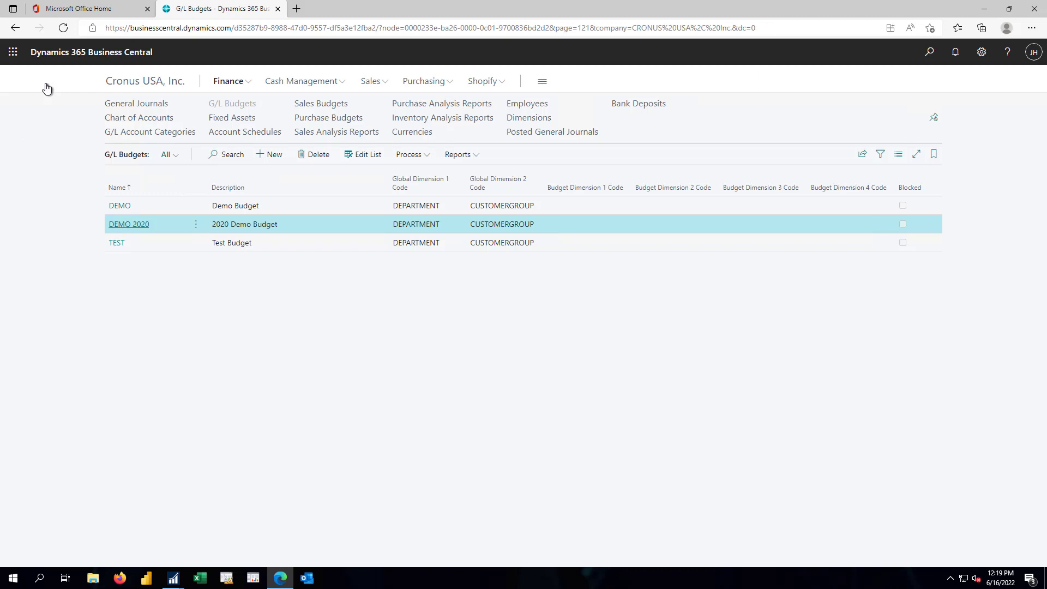
click(321, 105)
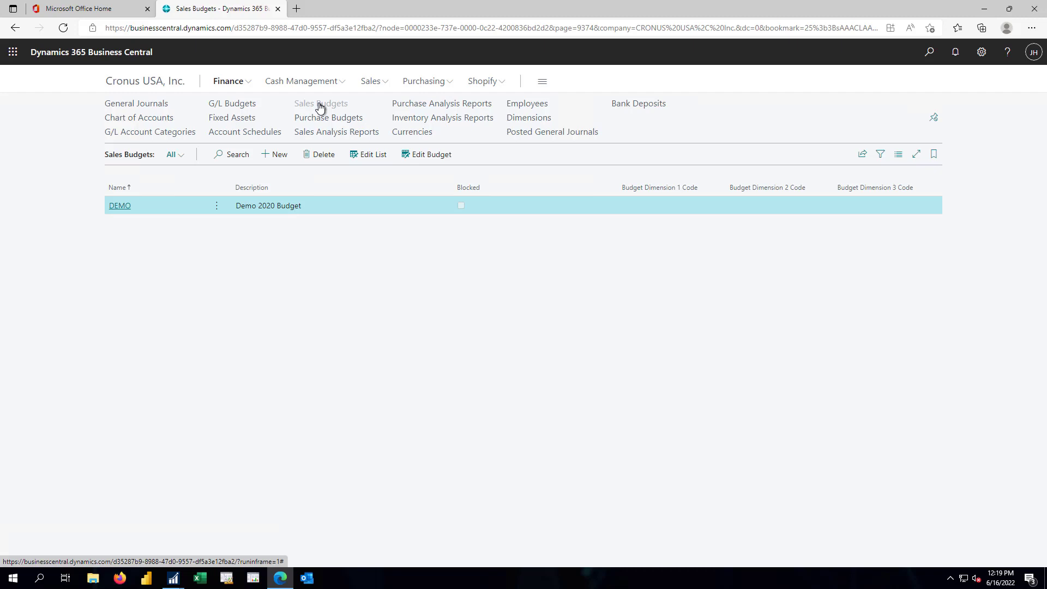
click(119, 212)
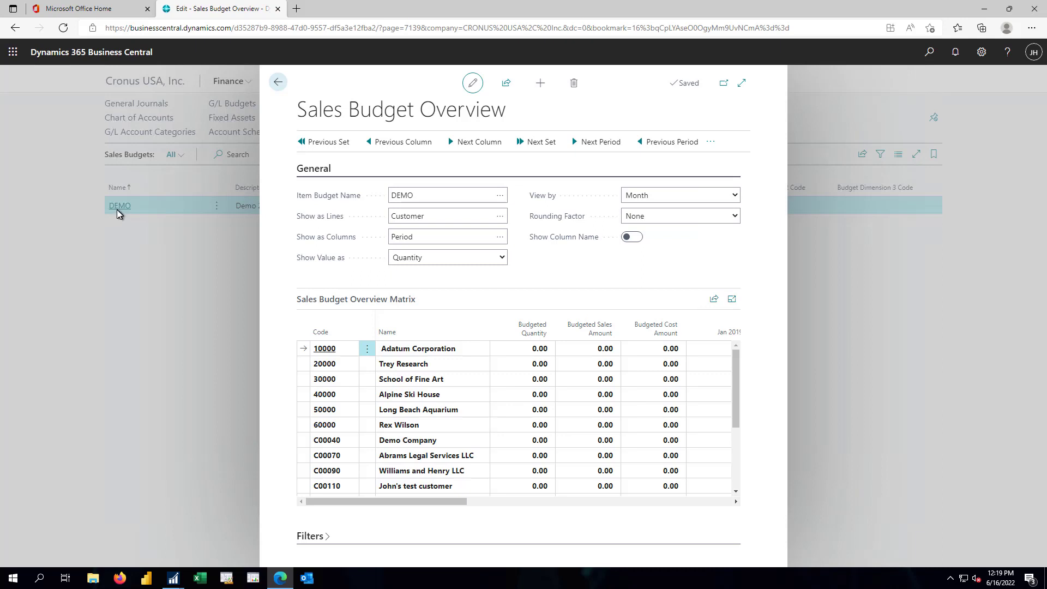
click(277, 83)
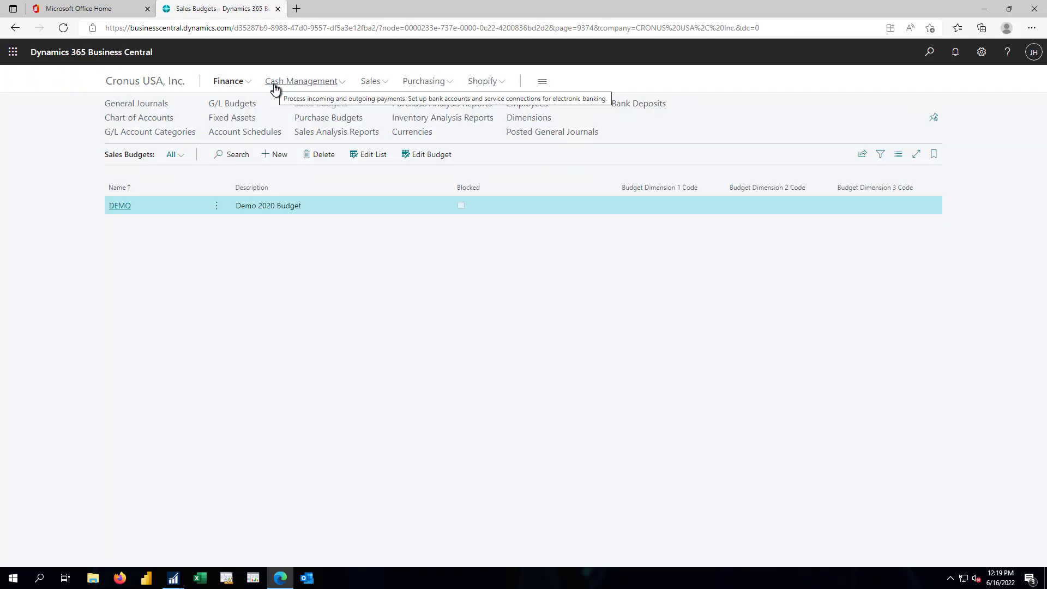
View the DEMO purchase budget overview and return to the purchase budgets list
click(325, 119)
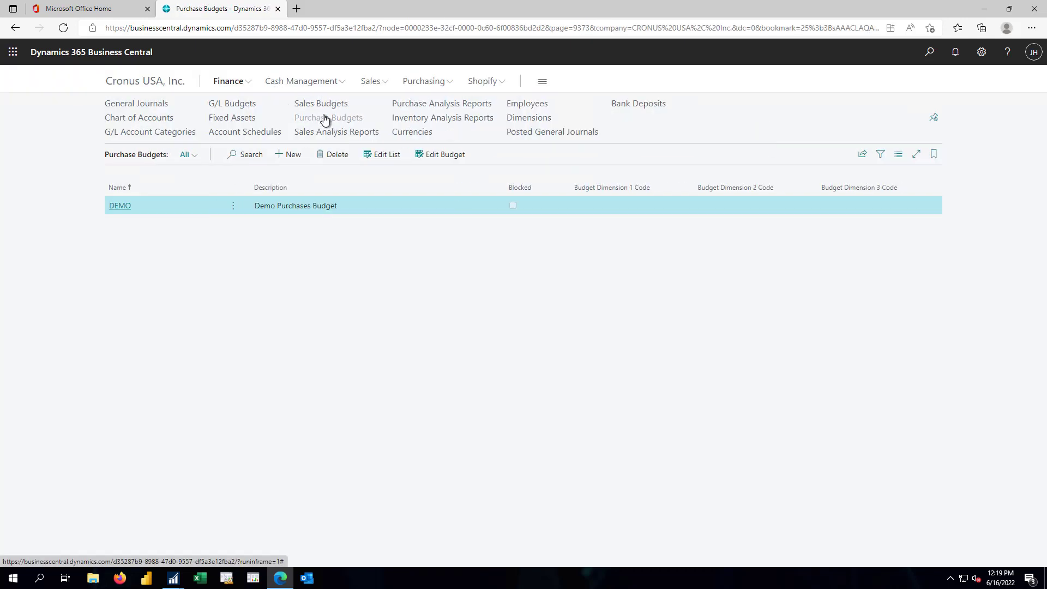
click(123, 206)
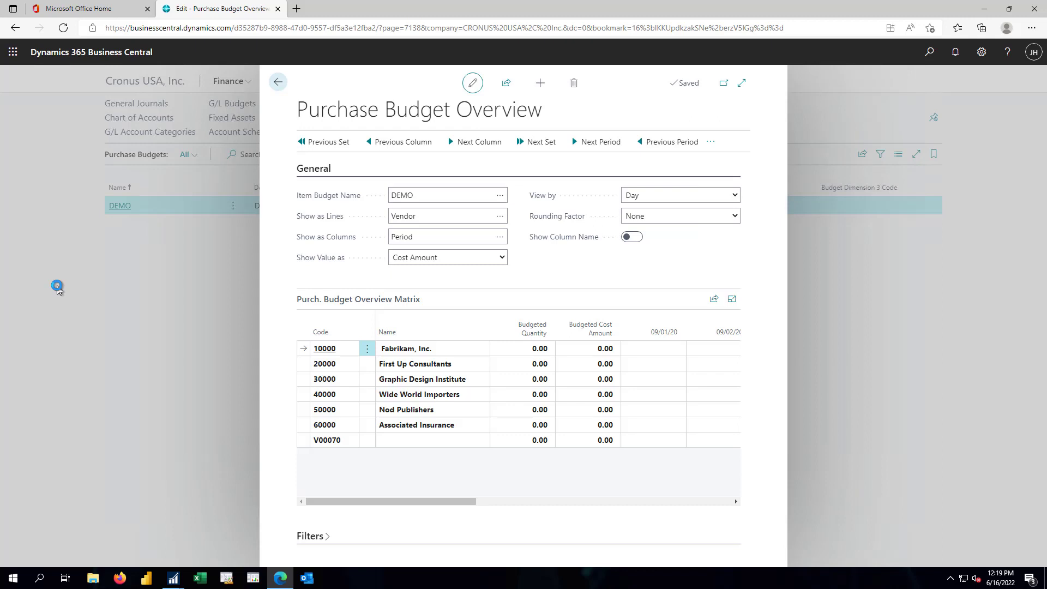
click(286, 83)
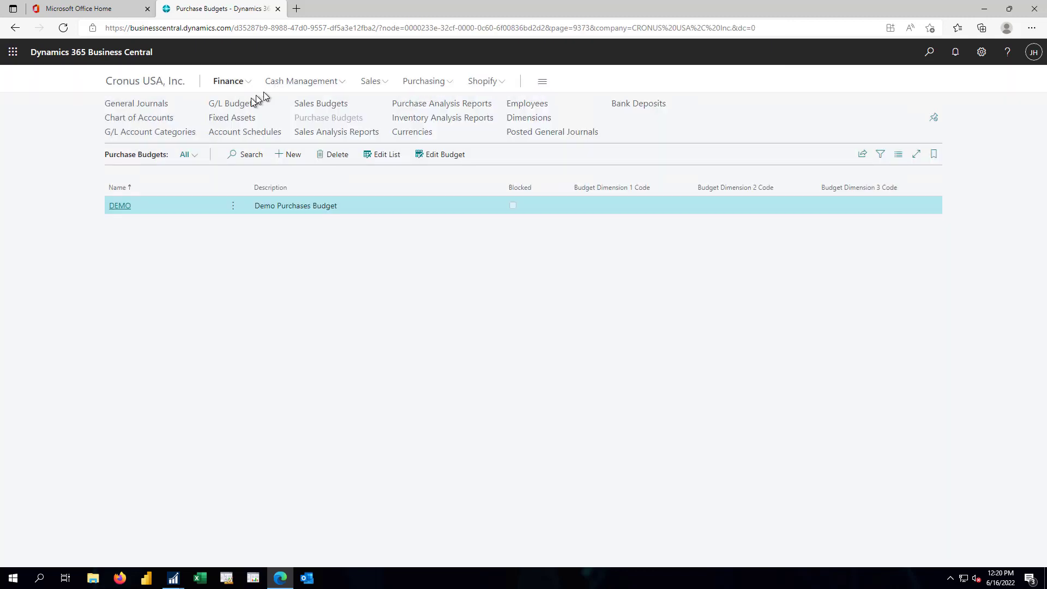
Reopen the DEMO 2020 G/L budget, look up its Excel functions by searching for "excel", and close the search
click(218, 105)
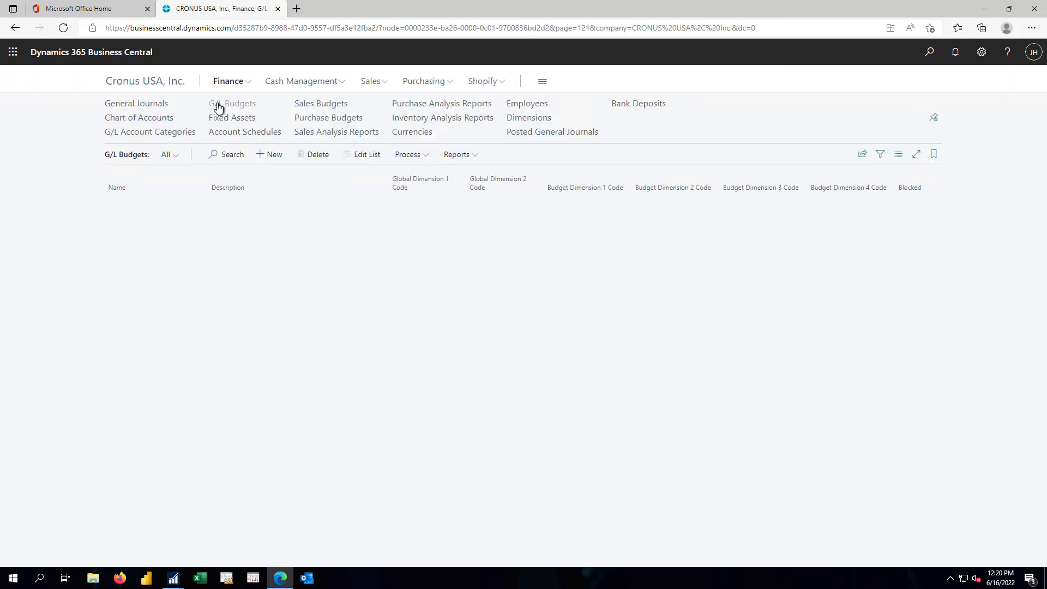
click(135, 226)
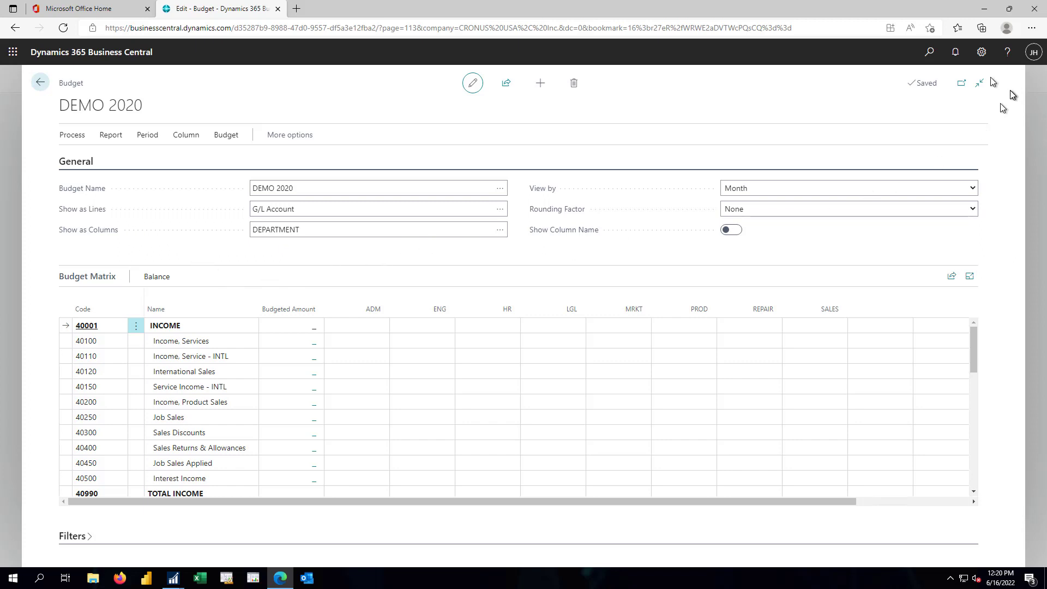
click(930, 53)
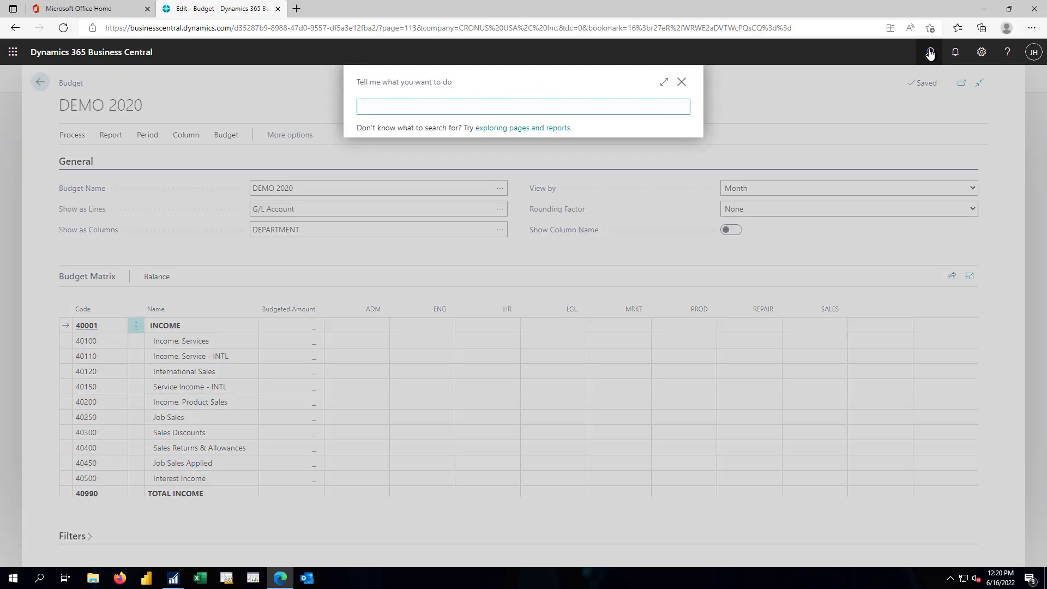
text(excel)
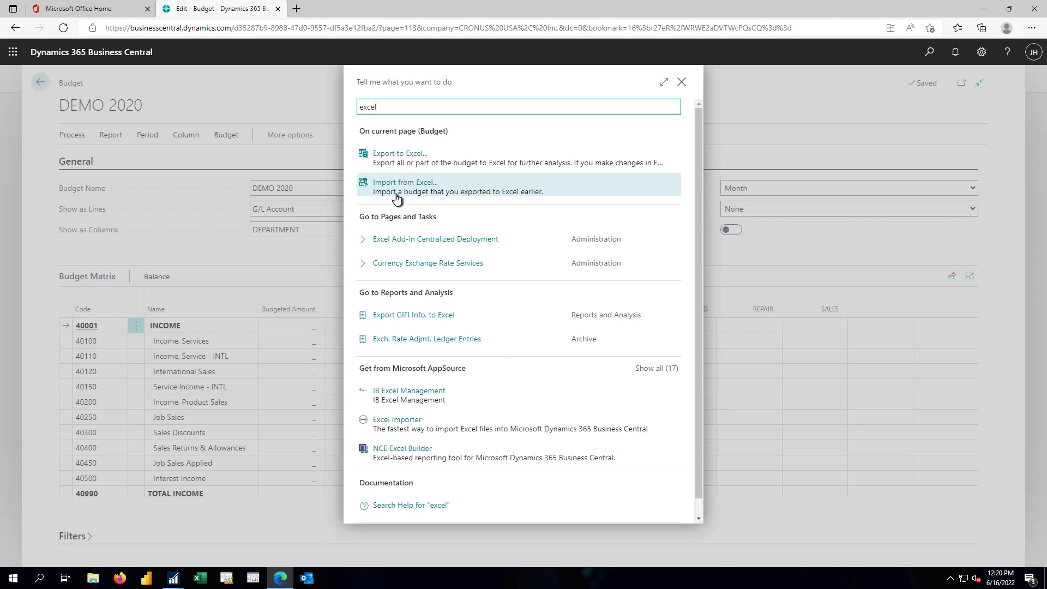
click(255, 78)
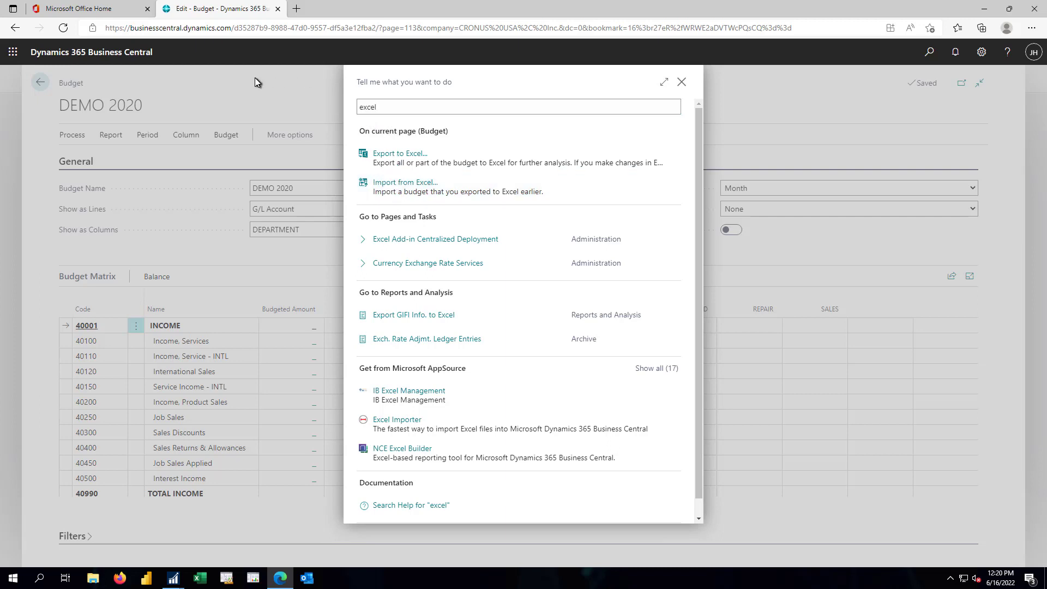
click(688, 82)
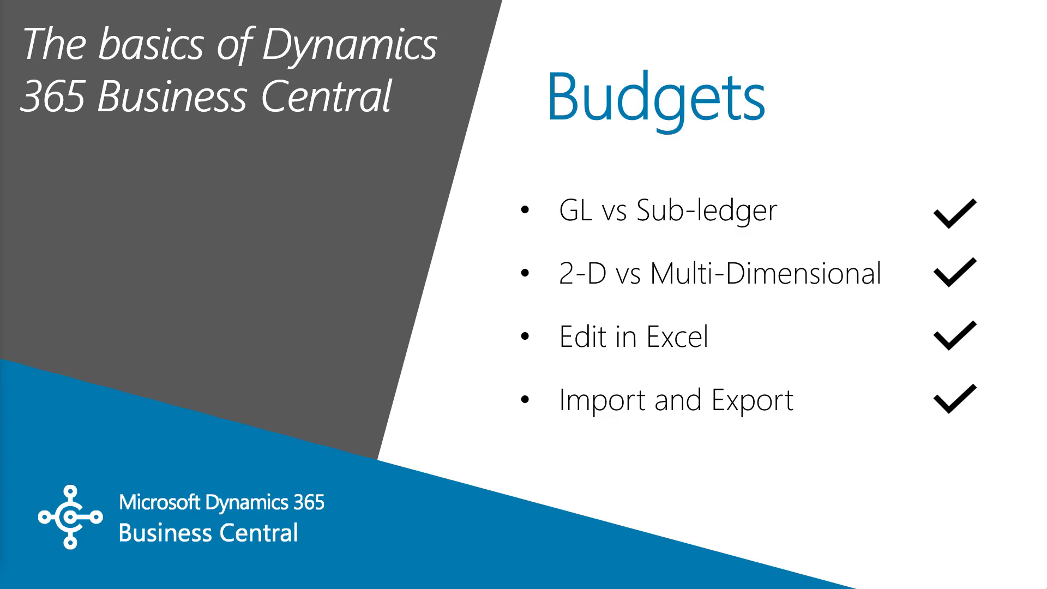
key(Right)
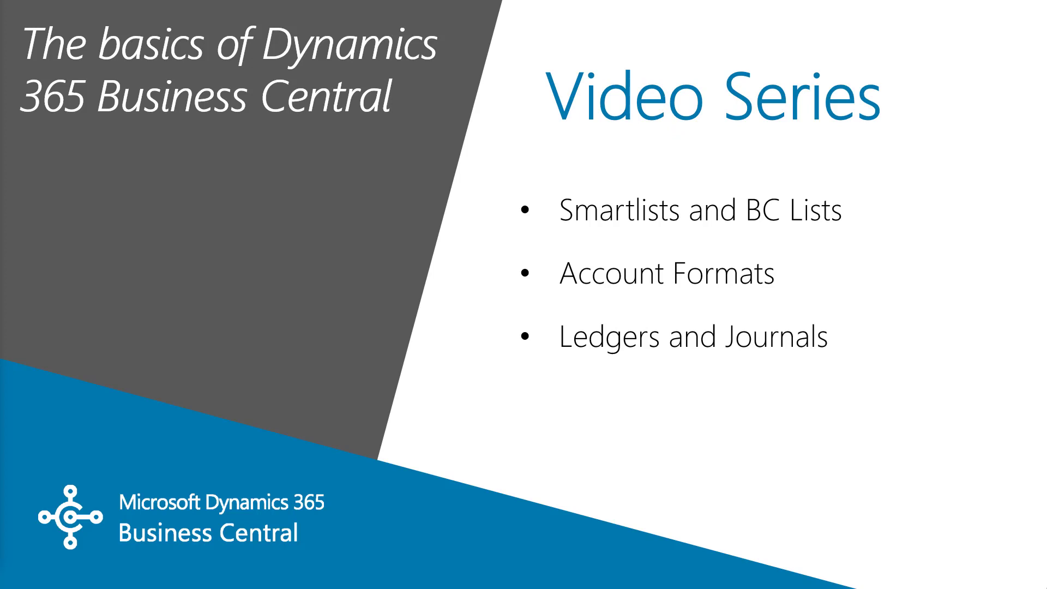